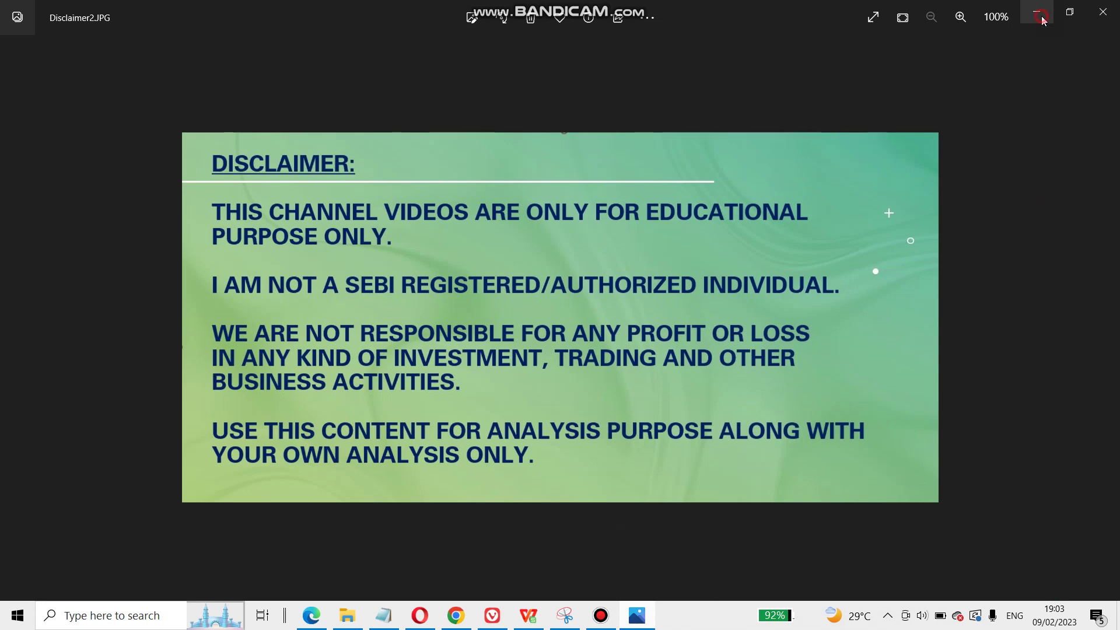
Minimize the Photos window showing the Disclaimer2.JPG image.
left_click(1042, 16)
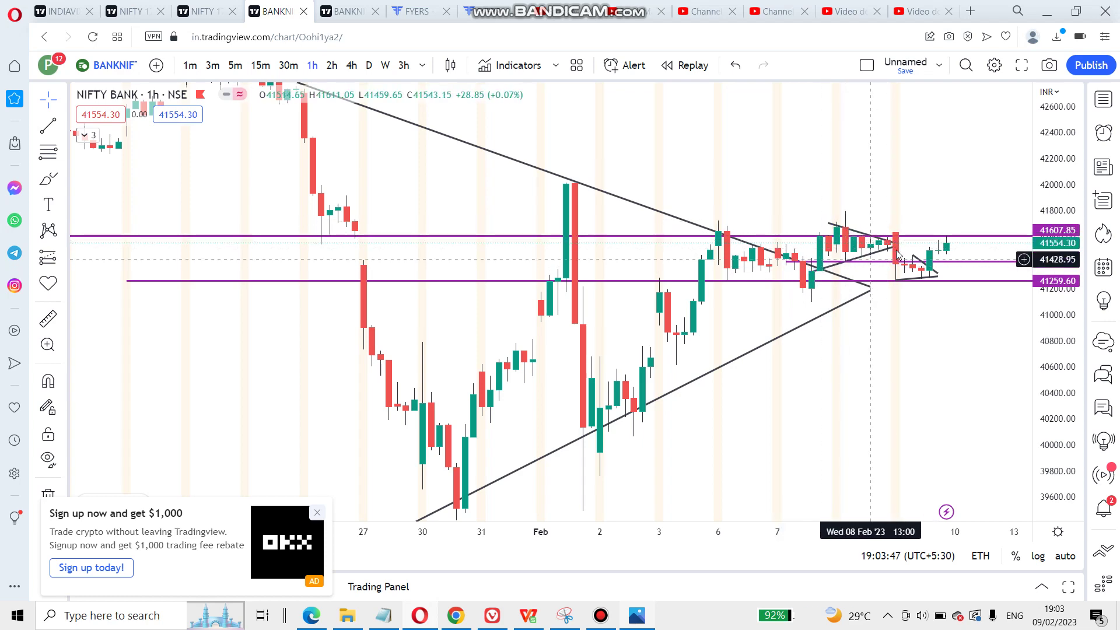
Open the Bank Nifty 5-minute chart and zoom to view levels 41607.85, 41407.40 and 41259.60.
left_click(355, 13)
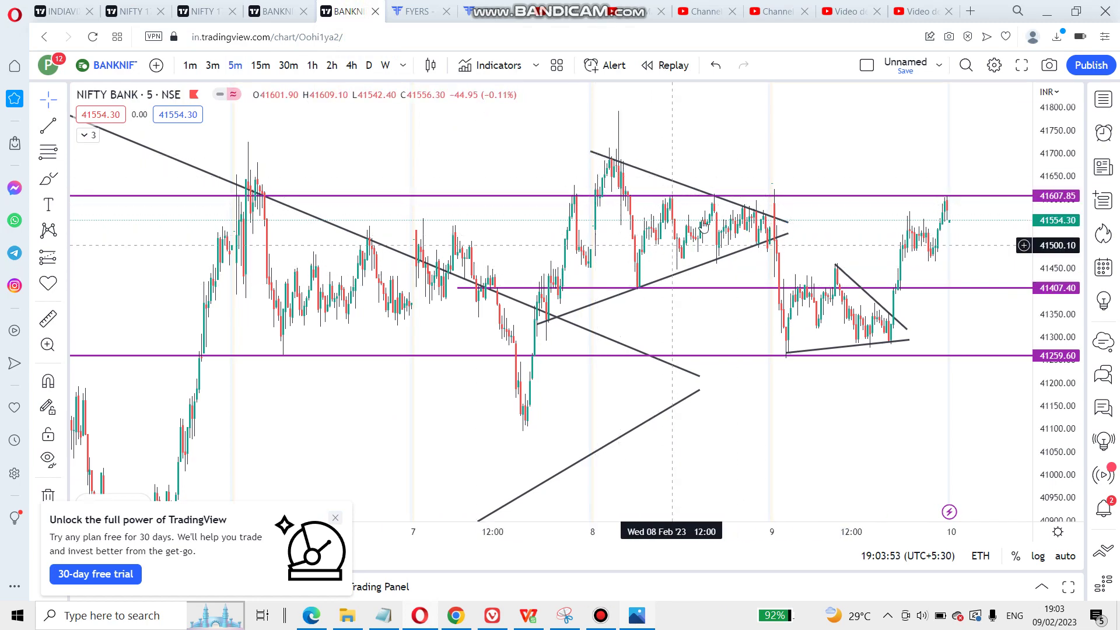
scroll(829, 256, "up", 3)
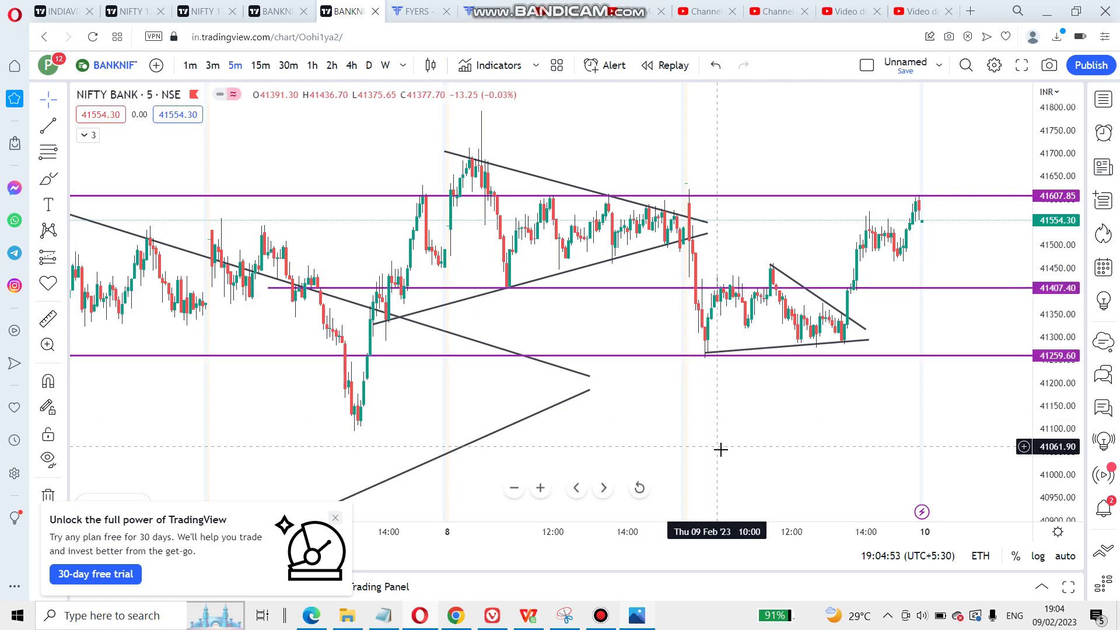
scroll(744, 432, "down", 3)
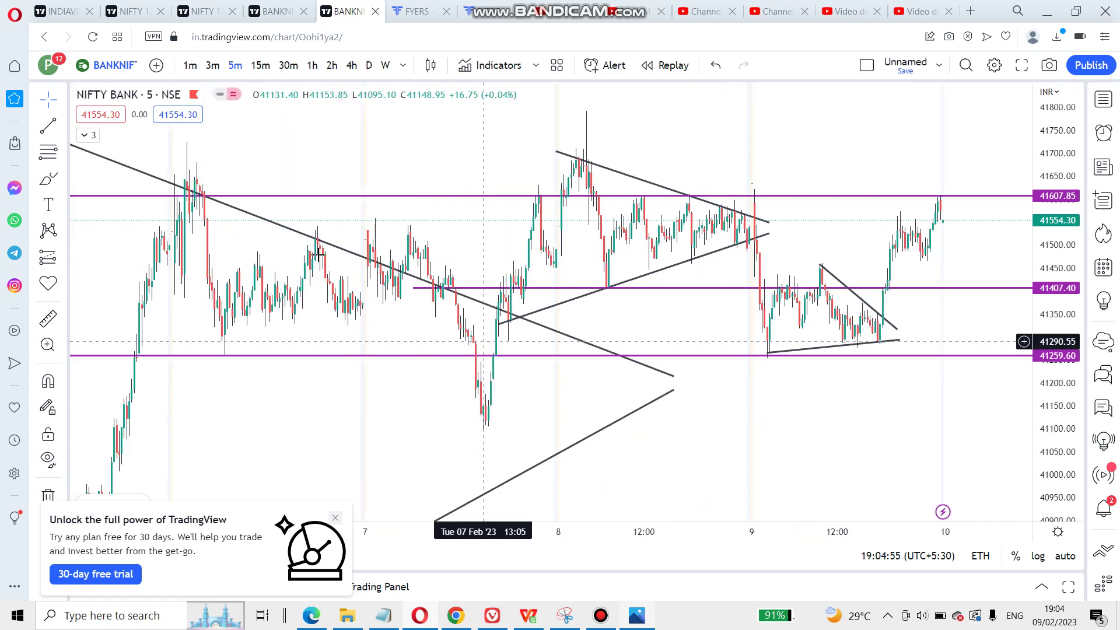
scroll(783, 406, "up", 4)
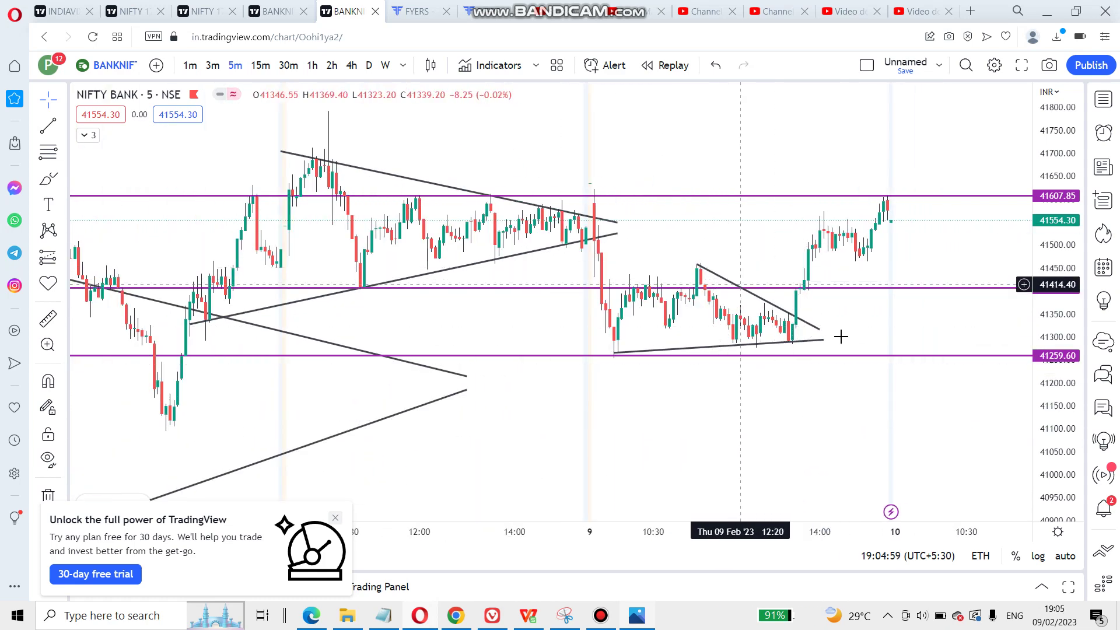
left_click(565, 12)
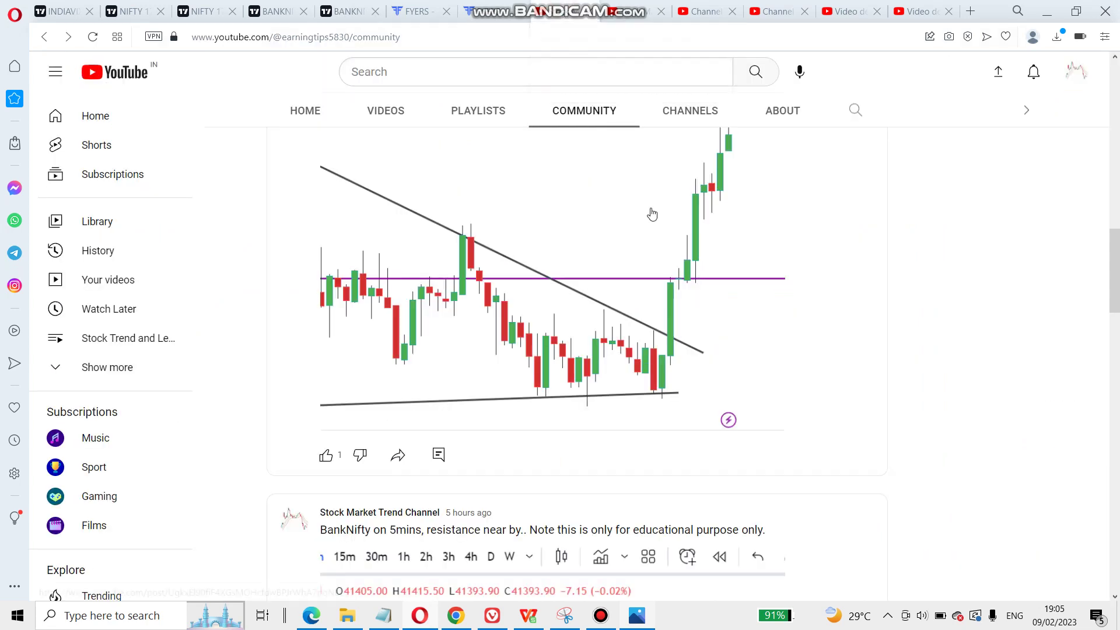
scroll(709, 295, "down", 15)
scroll(711, 296, "up", 7)
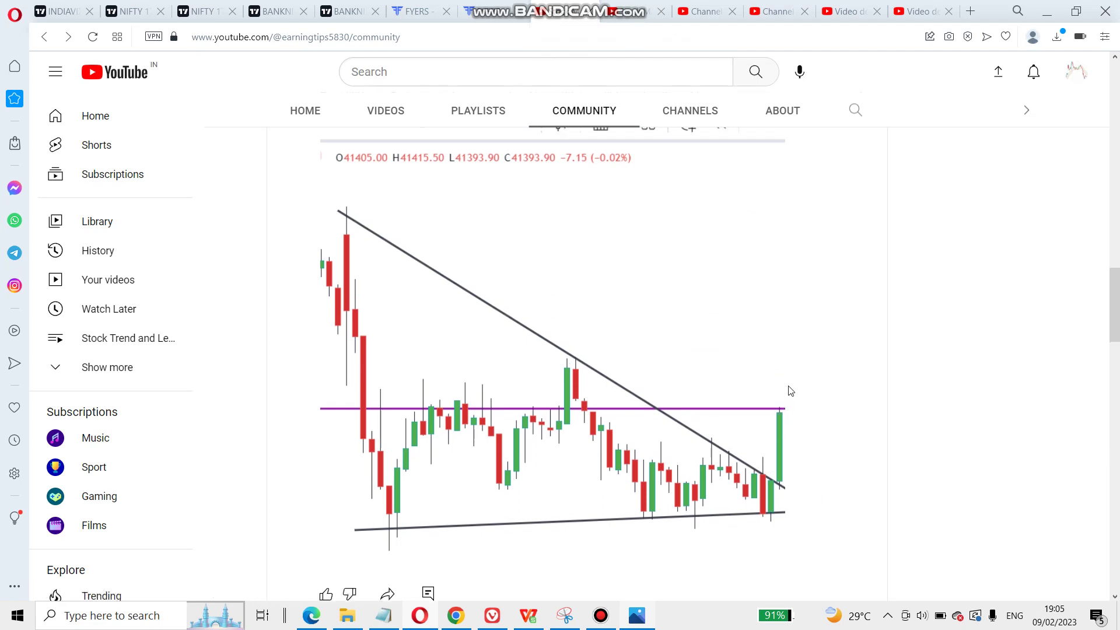
scroll(791, 390, "up", 6)
scroll(673, 394, "up", 1)
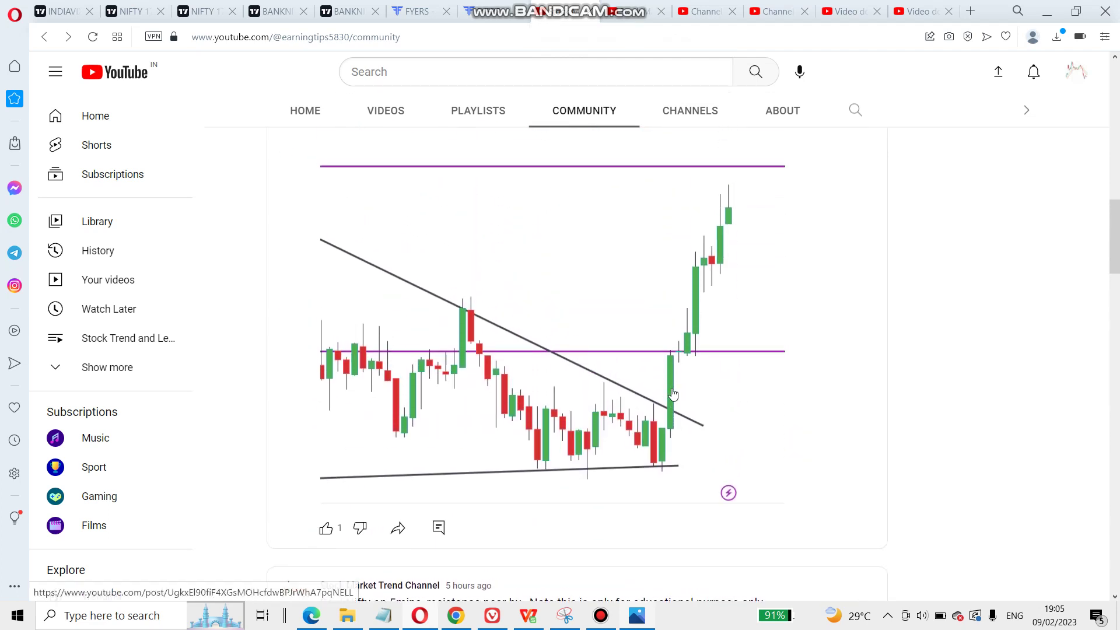
scroll(706, 316, "down", 6)
scroll(703, 318, "up", 4)
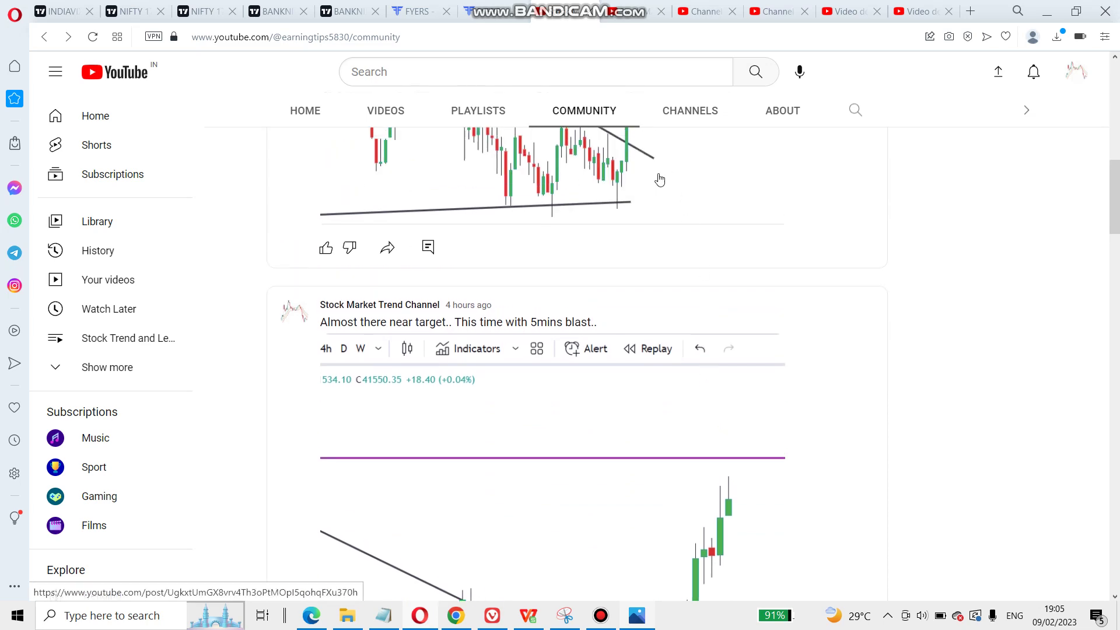
scroll(659, 206, "up", 3)
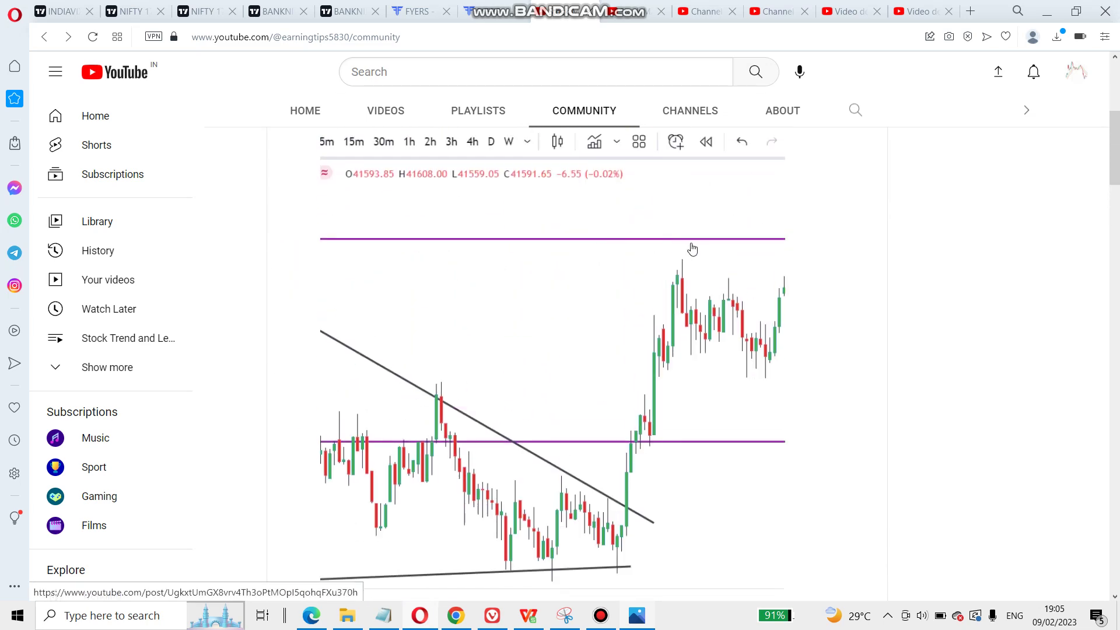
scroll(682, 274, "down", 8)
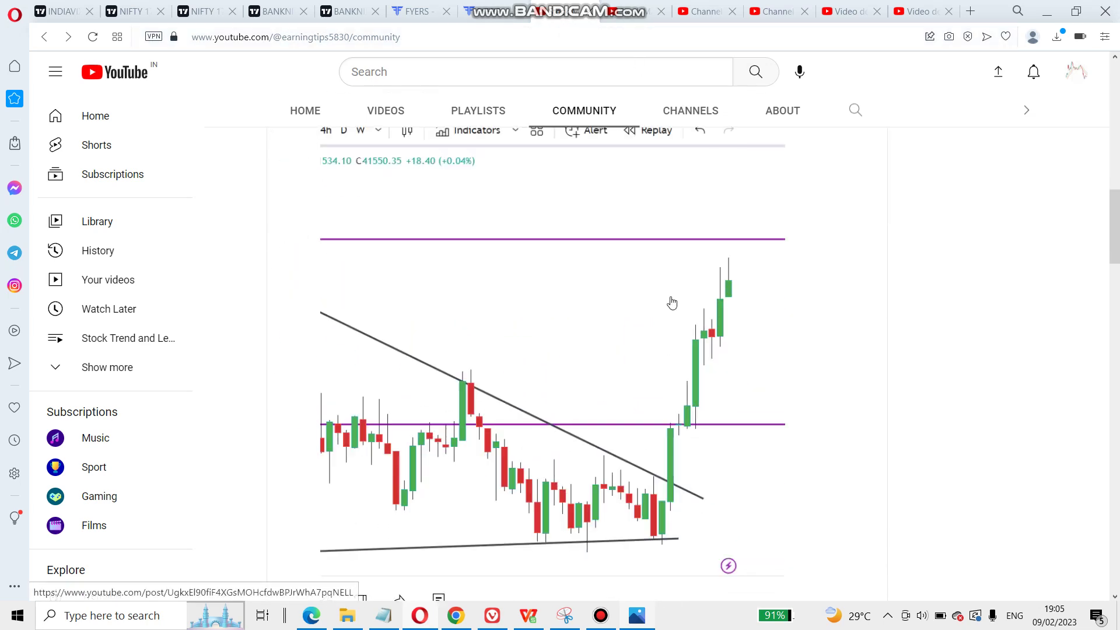
scroll(696, 284, "up", 5)
left_click(698, 283)
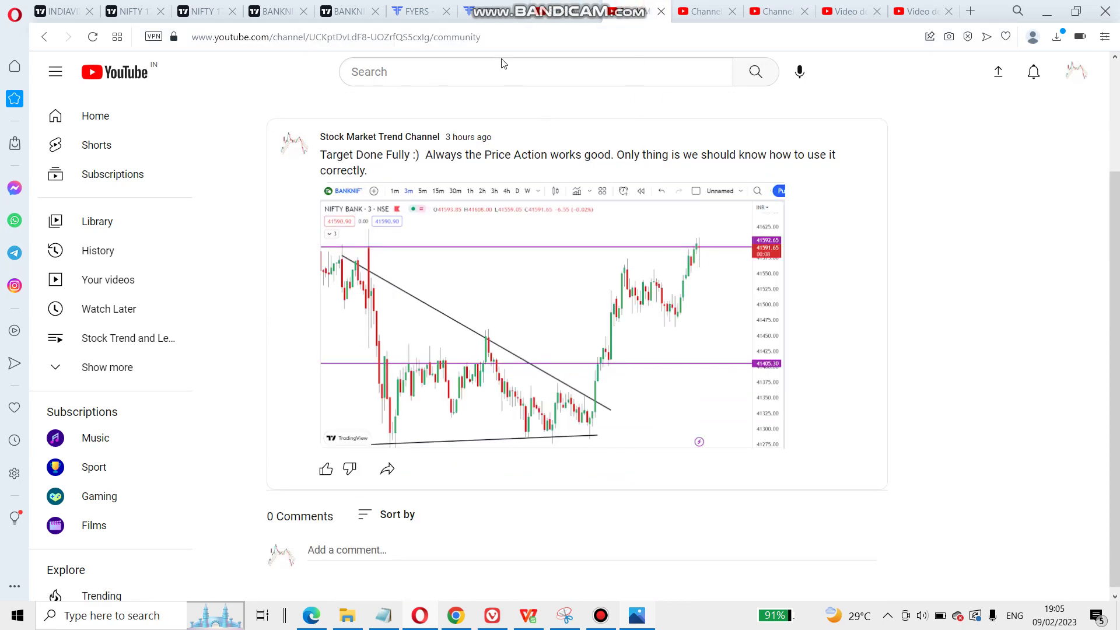
left_click(348, 11)
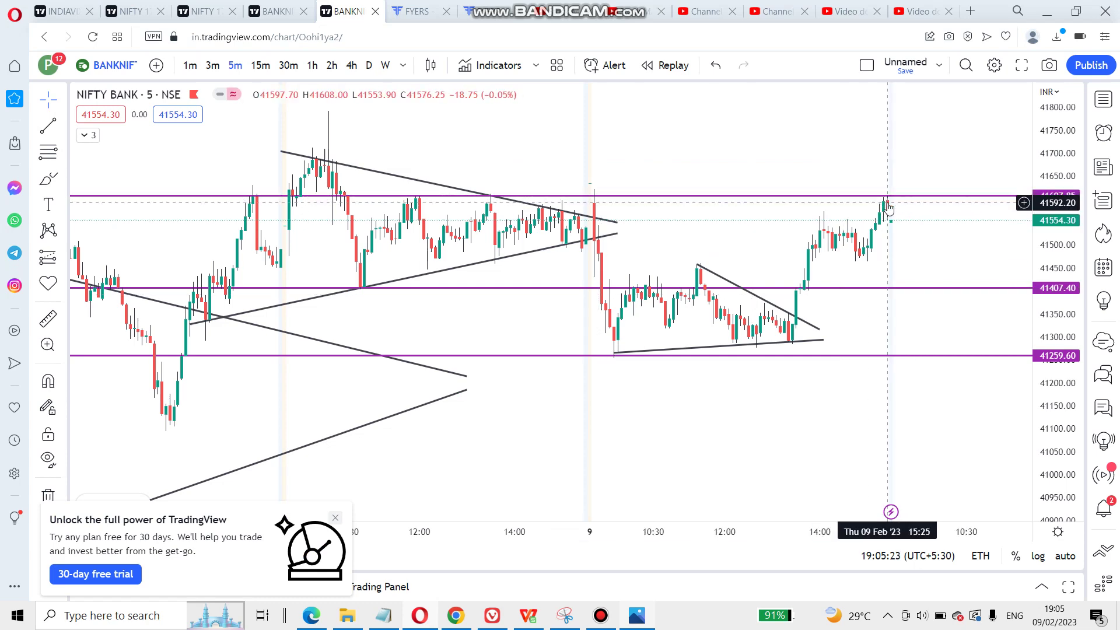
Delete the upper descending trendline of the 8 Feb triangle on the Bank Nifty chart.
scroll(881, 216, "down", 5)
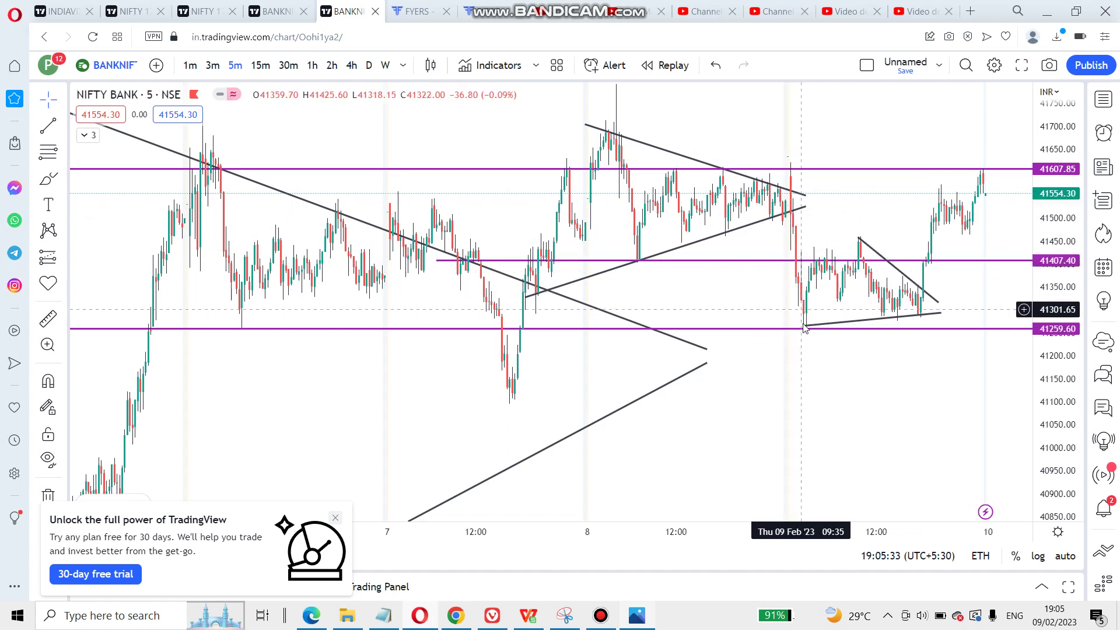
left_click(775, 222)
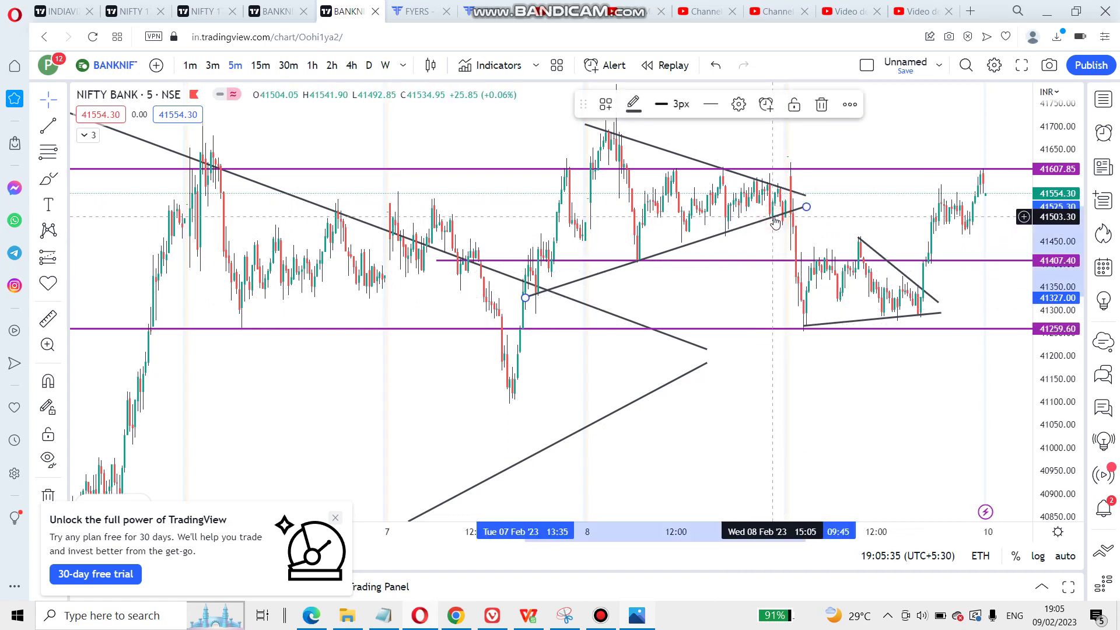
left_click(778, 201)
left_click(781, 190)
key("Delete")
Pan to the 9 Feb triangle and delete its descending trendline.
left_click_drag(973, 383, 850, 395)
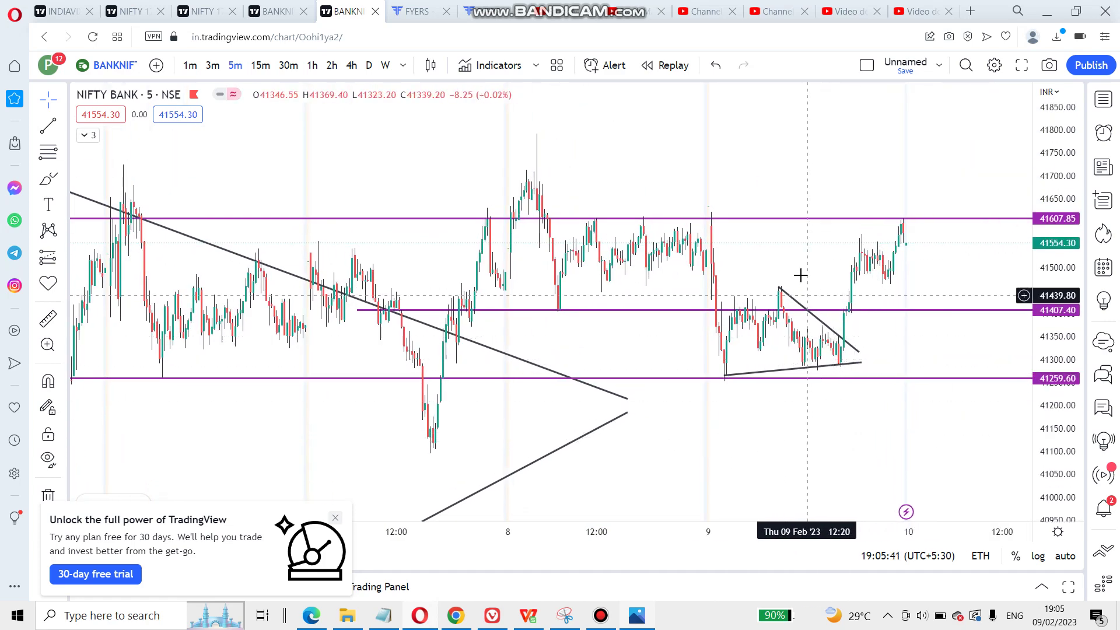
left_click(852, 349)
key("Delete")
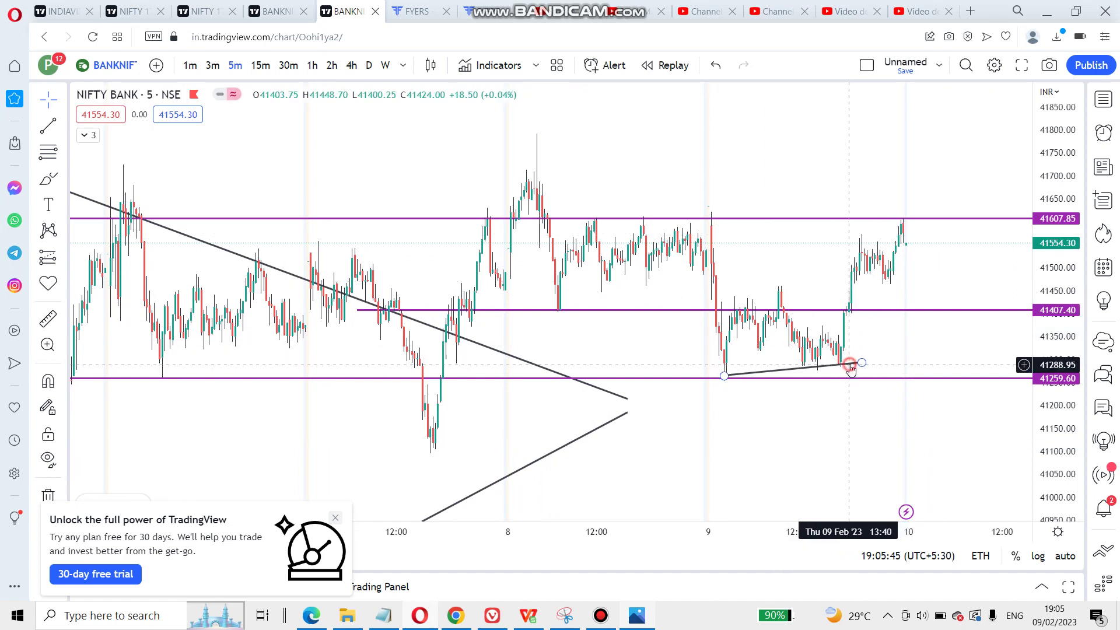
scroll(955, 239, "right", 2)
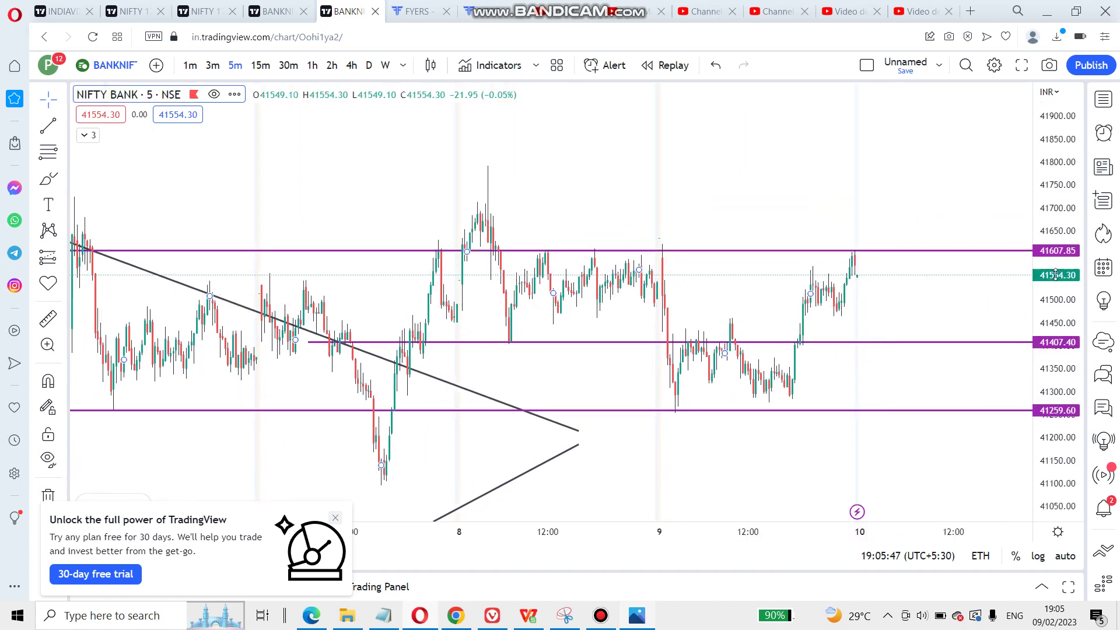
scroll(869, 168, "down", 2)
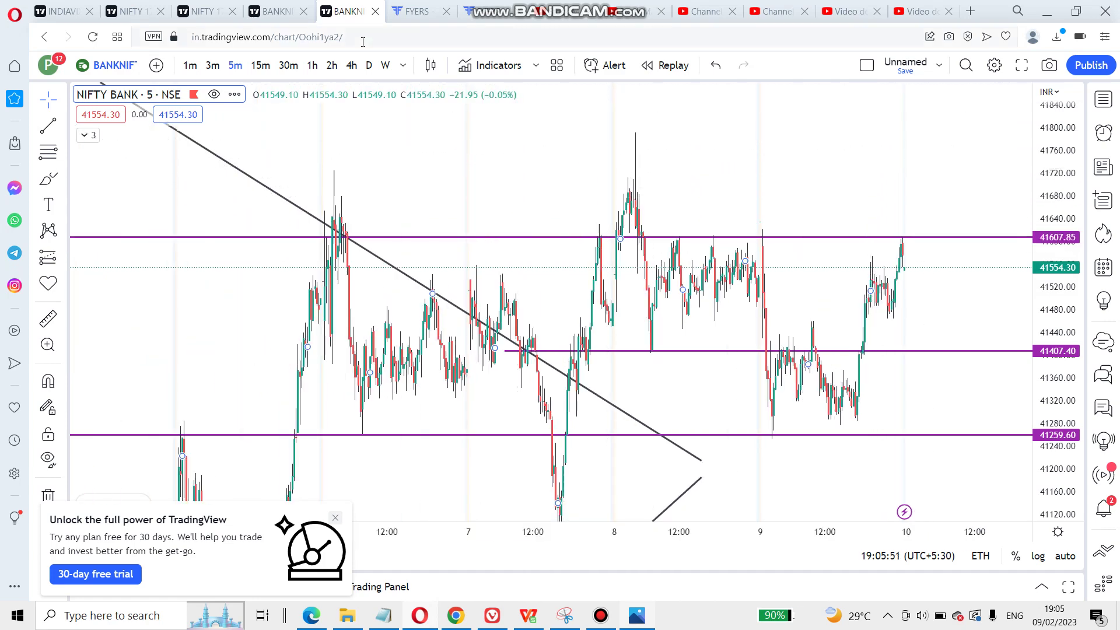
Review the Nifty trendlines on the hourly chart, then pan the 5-minute Nifty chart.
left_click(217, 14)
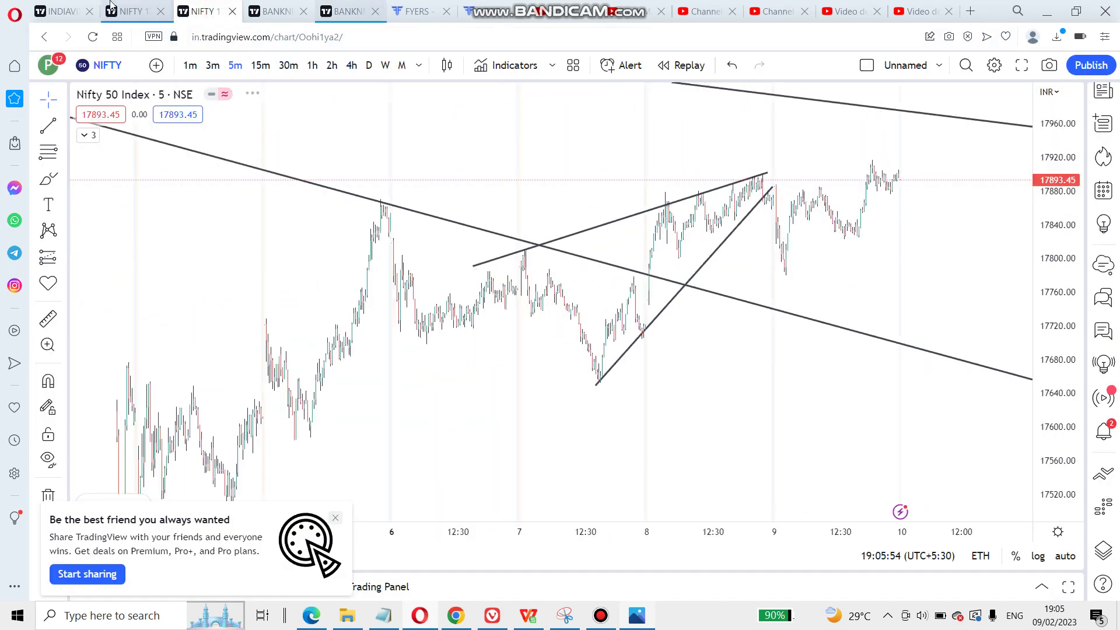
left_click(133, 11)
scroll(966, 228, "down", 4)
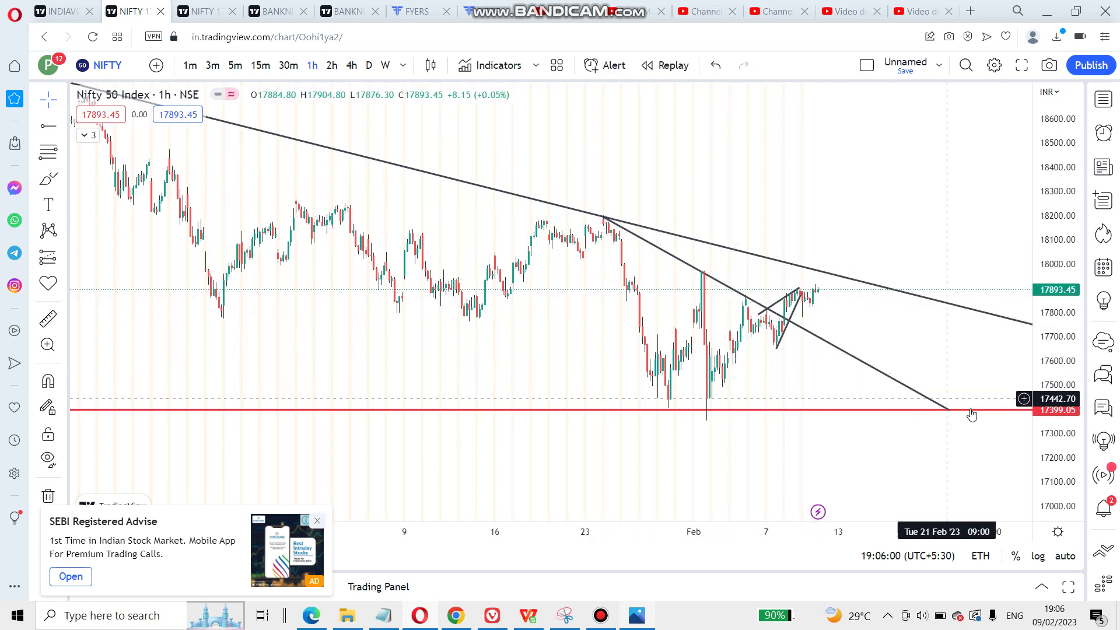
scroll(921, 315, "up", 2)
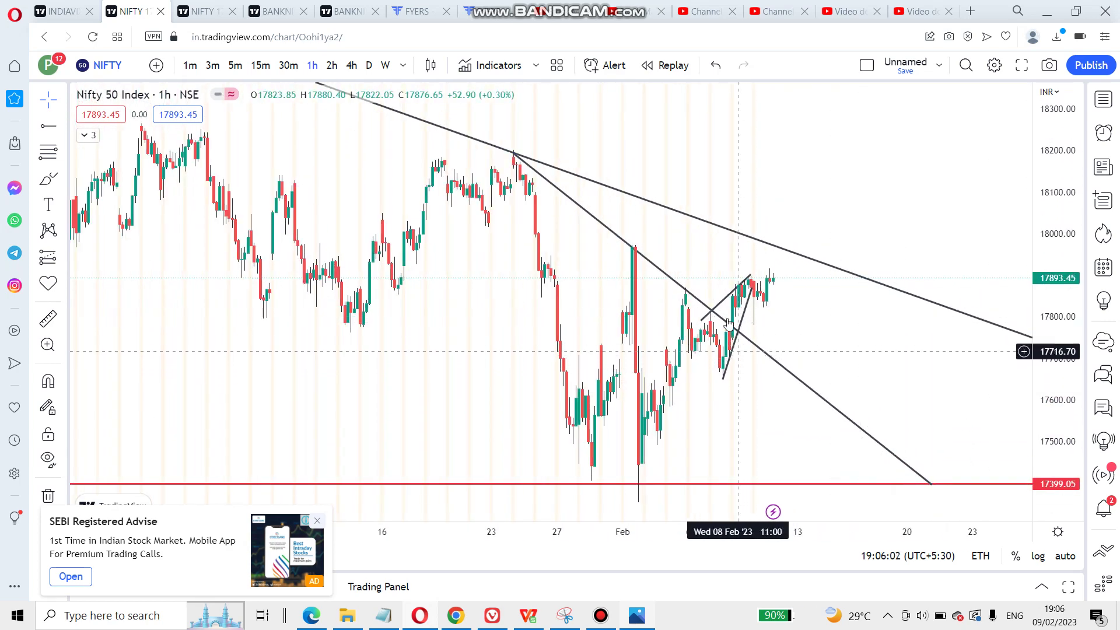
scroll(737, 307, "up", 2)
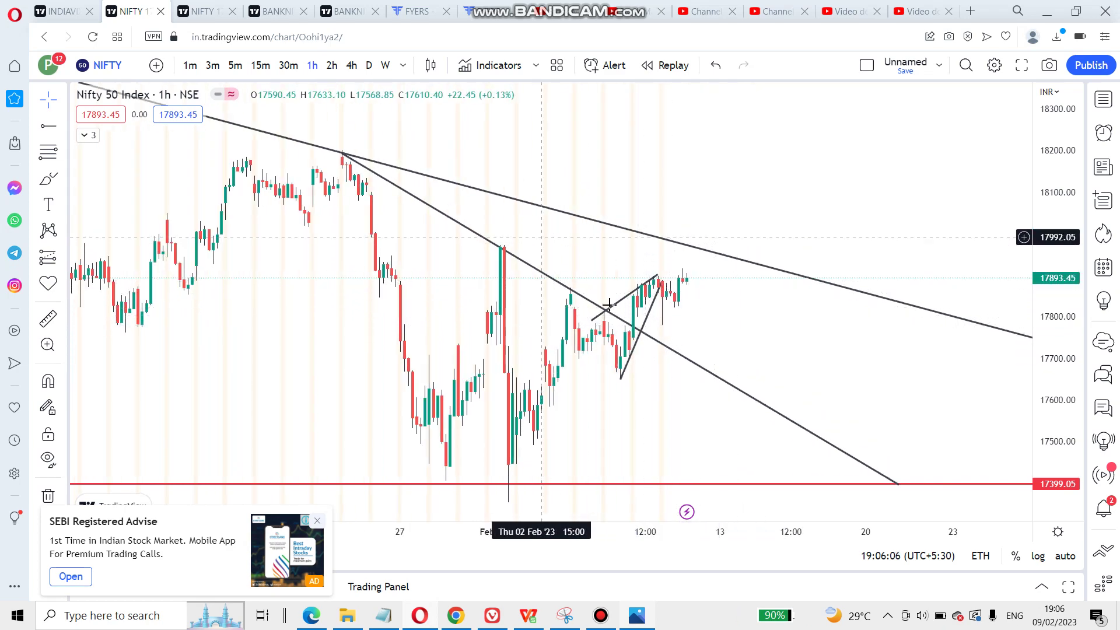
left_click(202, 11)
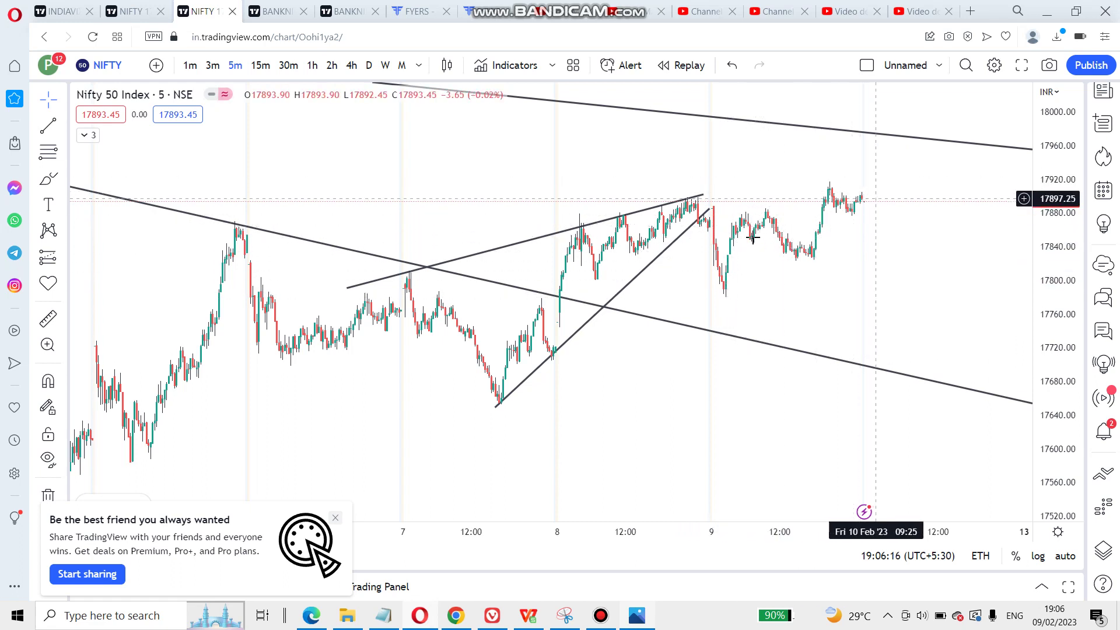
left_click_drag(482, 327, 570, 313)
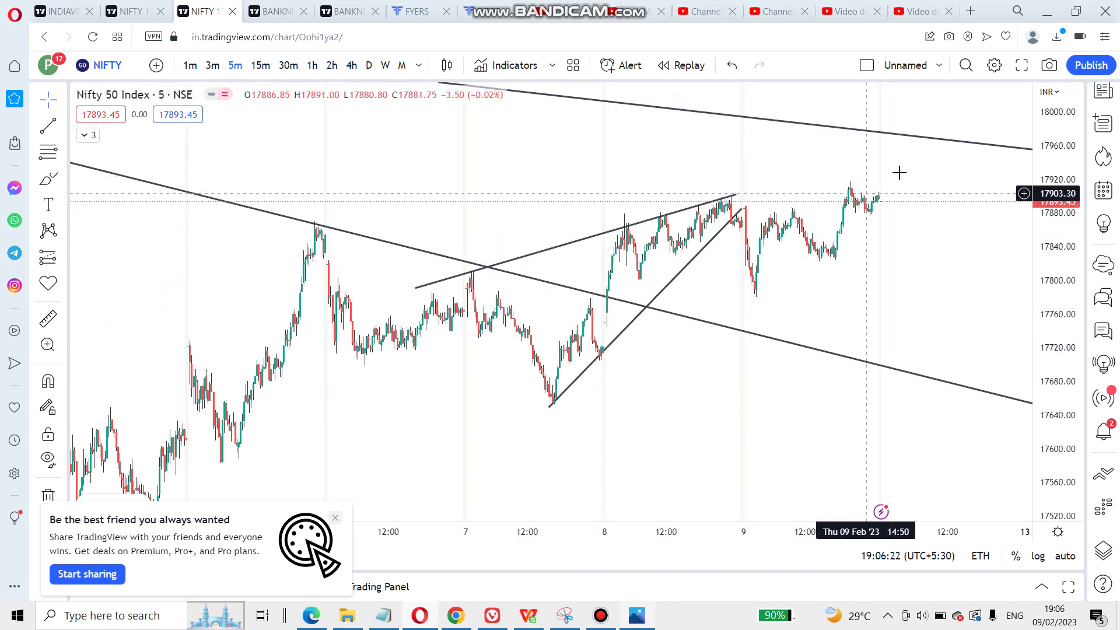
Compress the hourly Nifty price scale to fit 17399, then zoom the 5-minute Nifty chart.
left_click(136, 4)
scroll(692, 262, "up", 3)
left_click_drag(1056, 286, 825, 330)
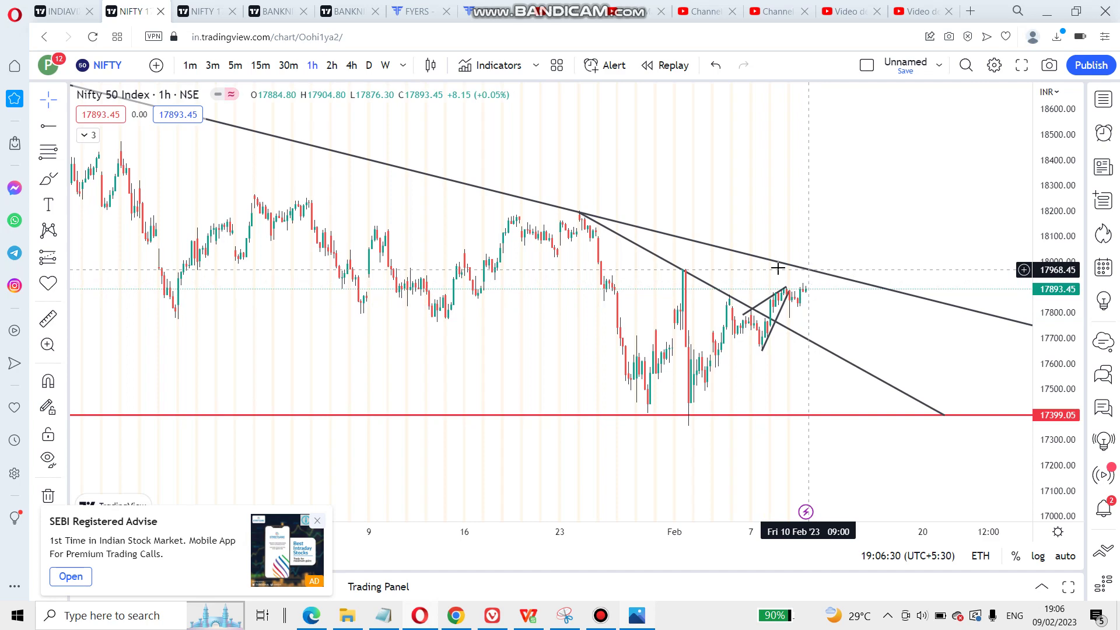
left_click(222, 13)
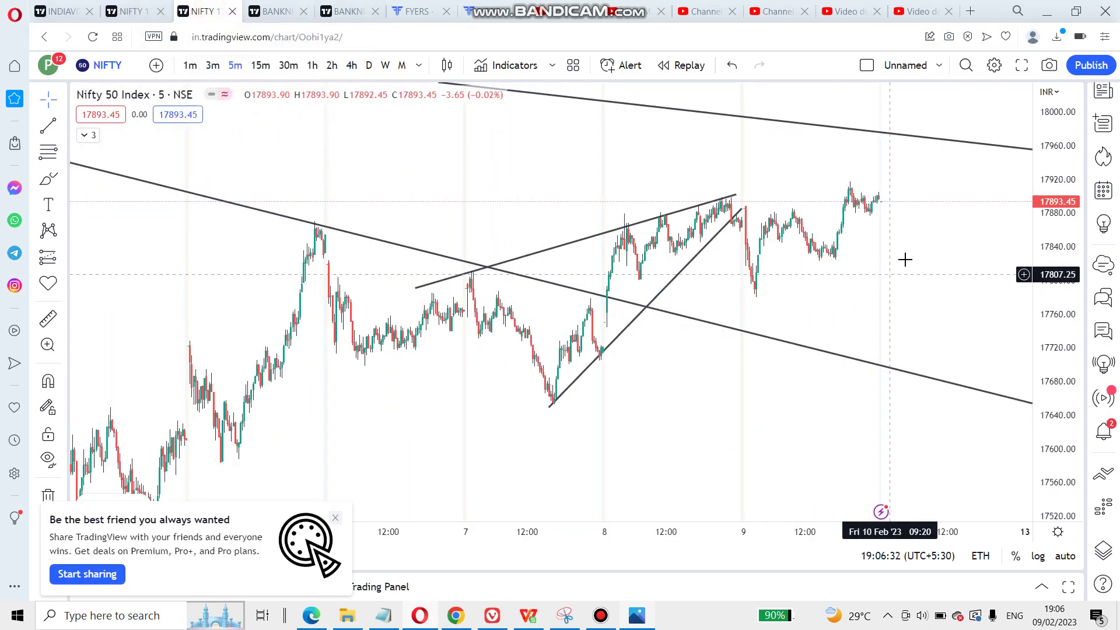
scroll(905, 254, "up", 2)
scroll(586, 250, "down", 3)
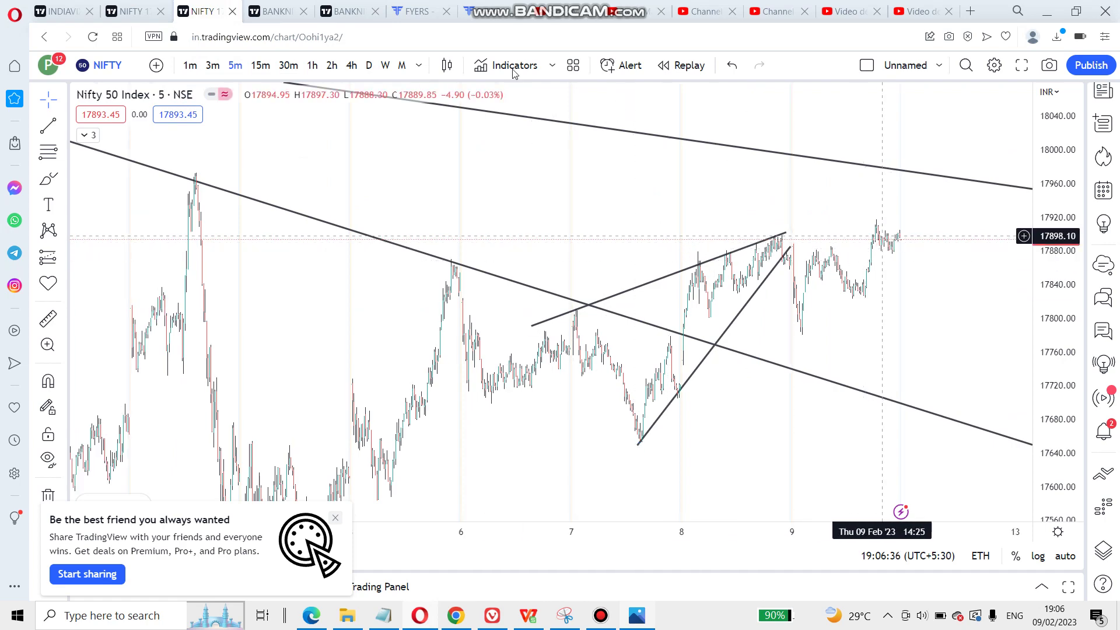
Review the Bank Nifty purple levels and the Nifty chart, zooming each.
left_click(338, 12)
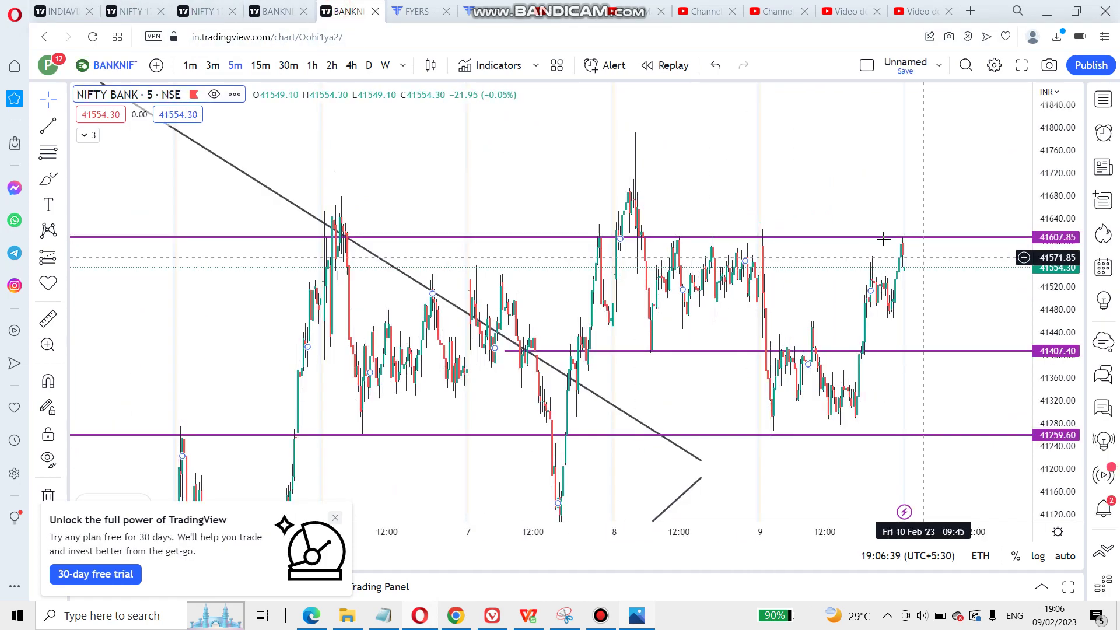
scroll(941, 271, "up", 1)
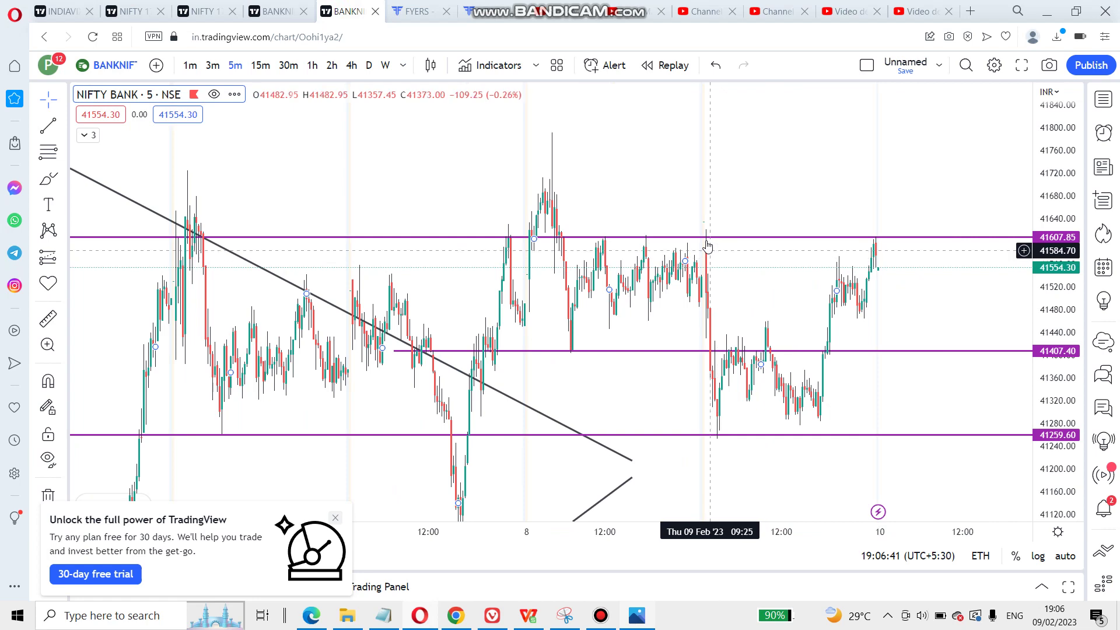
key("ctrl+shift+Tab")
key("ctrl+shift+Tab")
scroll(678, 296, "up", 3)
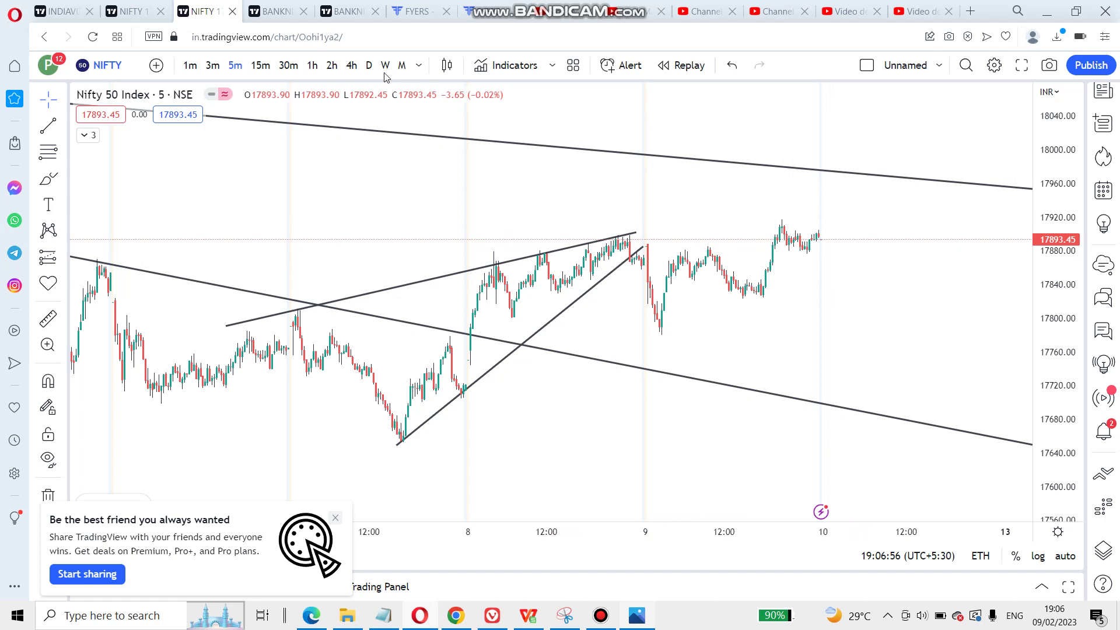
Bring up the Axis Bank daily chart and pan back to earlier months of its rising channel.
left_click(350, 12)
scroll(865, 243, "up", 3)
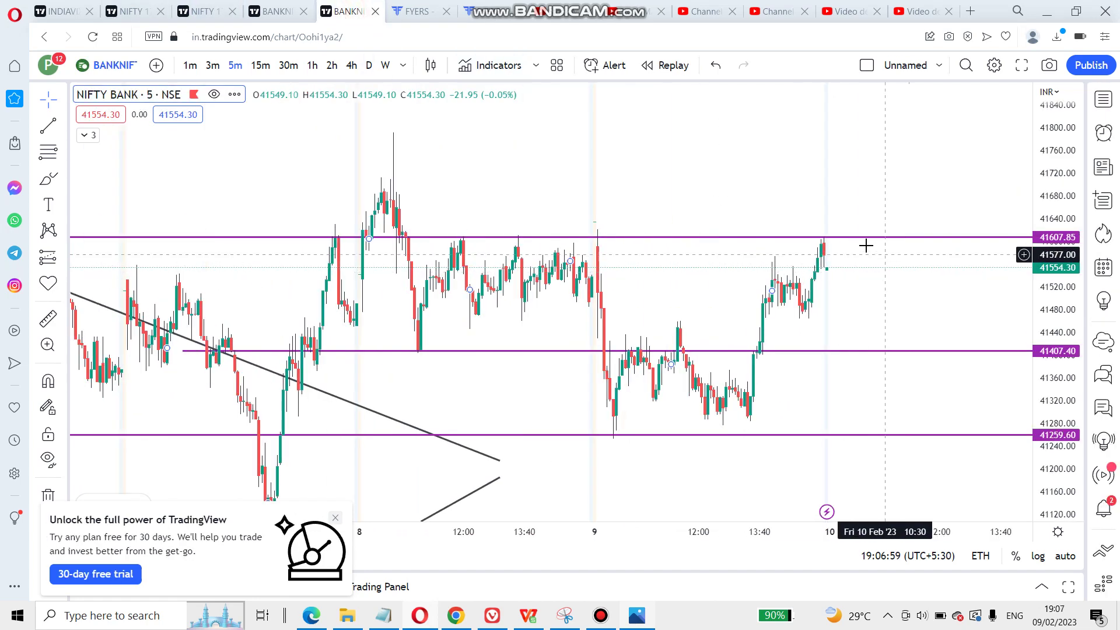
scroll(918, 297, "down", 2)
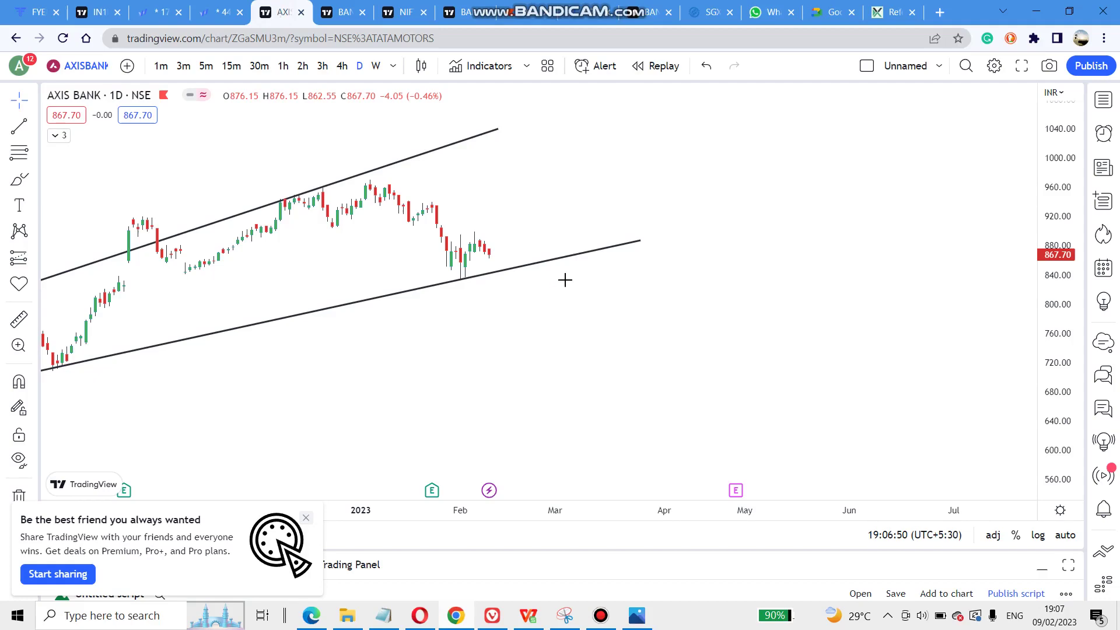
left_click_drag(565, 281, 770, 348)
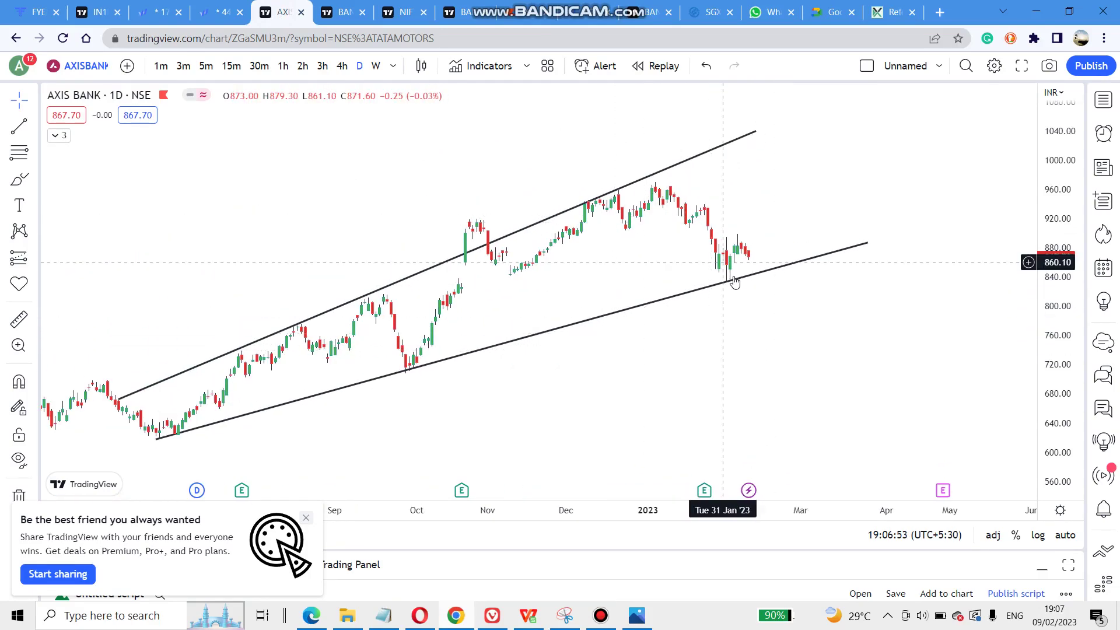
Switch the symbol to ICICIBANK via search 'ICIC' and zoom into its falling channel.
scroll(701, 296, "up", 5)
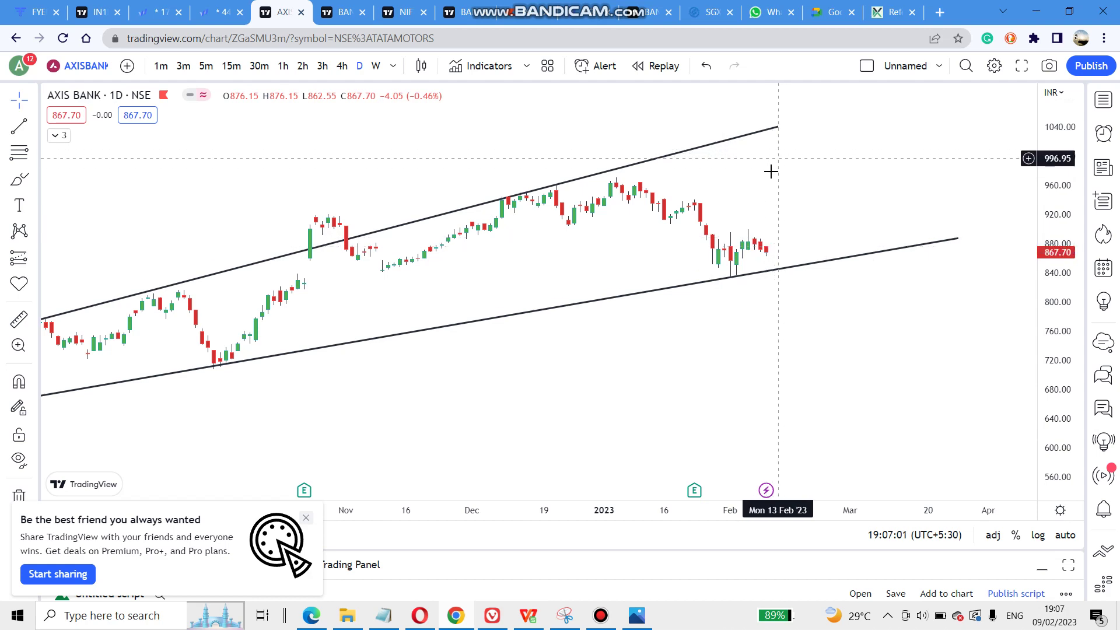
left_click(92, 73)
type("ICICI")
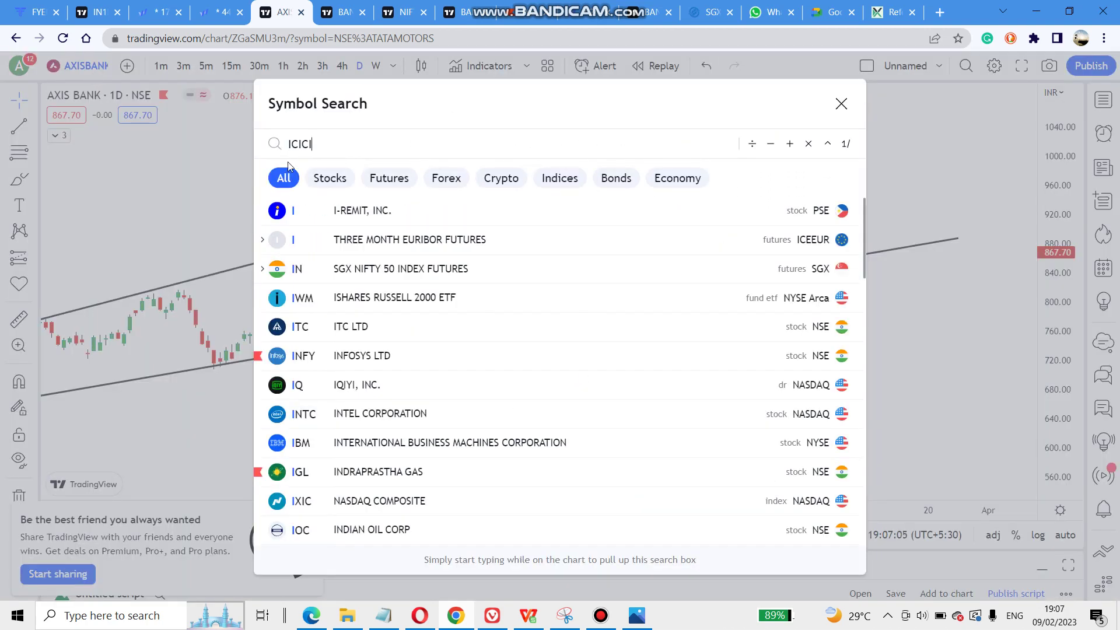
left_click(447, 222)
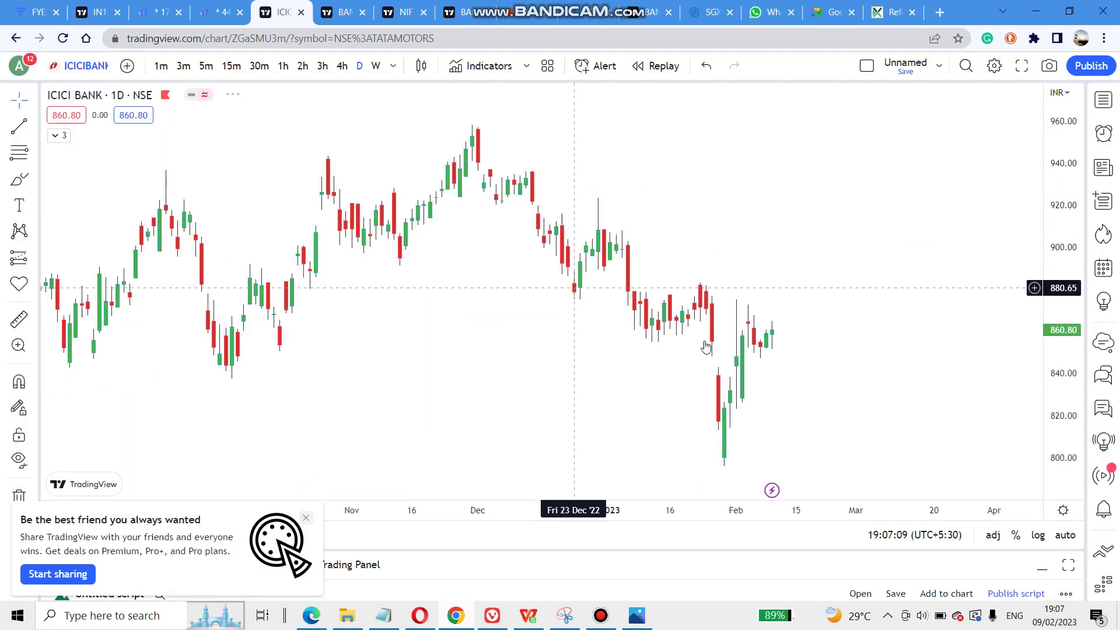
scroll(857, 383, "up", 2)
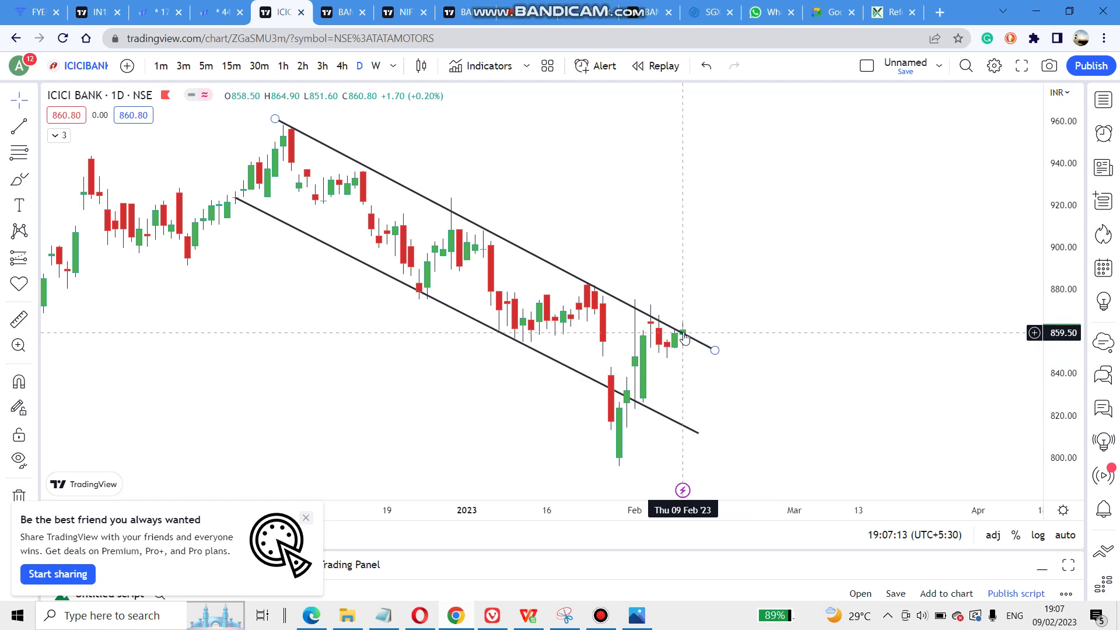
left_click(88, 73)
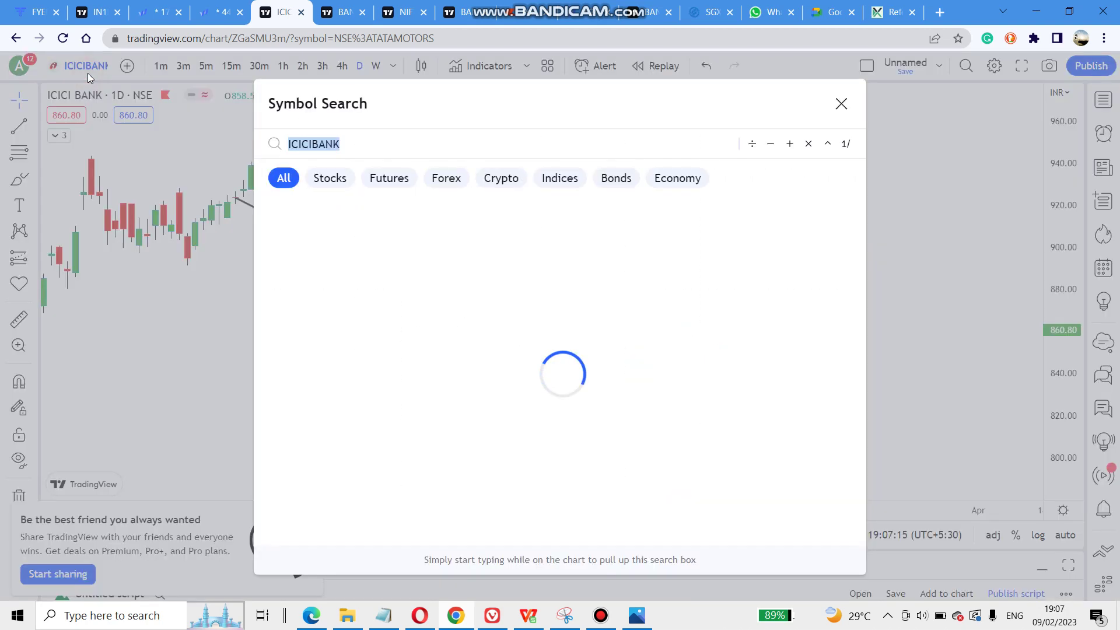
Load KOTAKBANK, draw a red downward parallel channel over its decline, then search 'HDFC'.
type("KOTA")
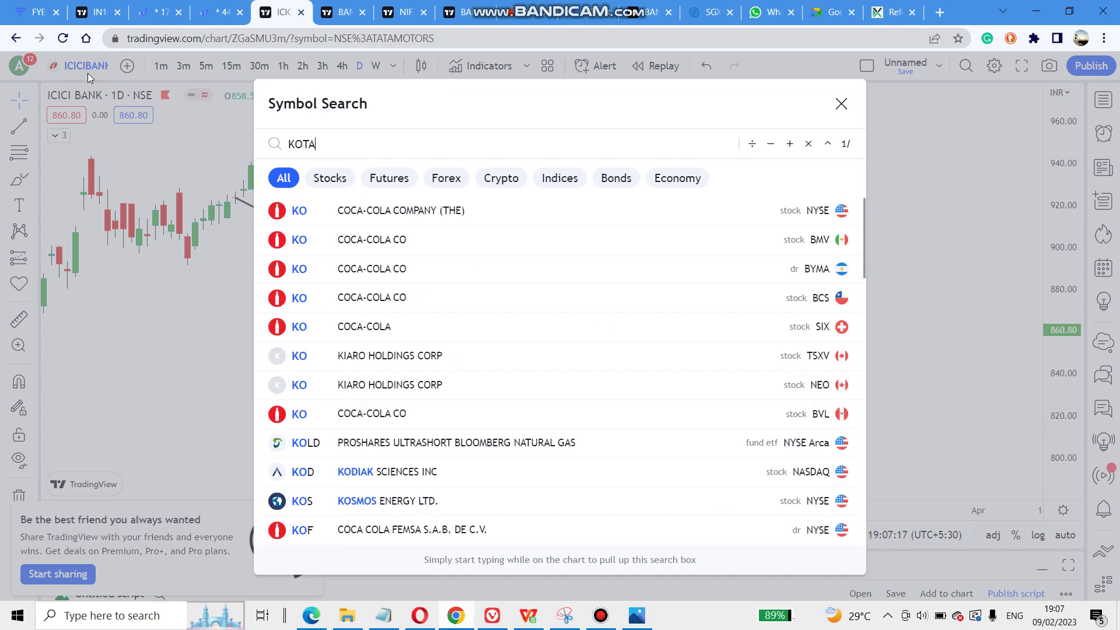
type("K")
left_click(458, 214)
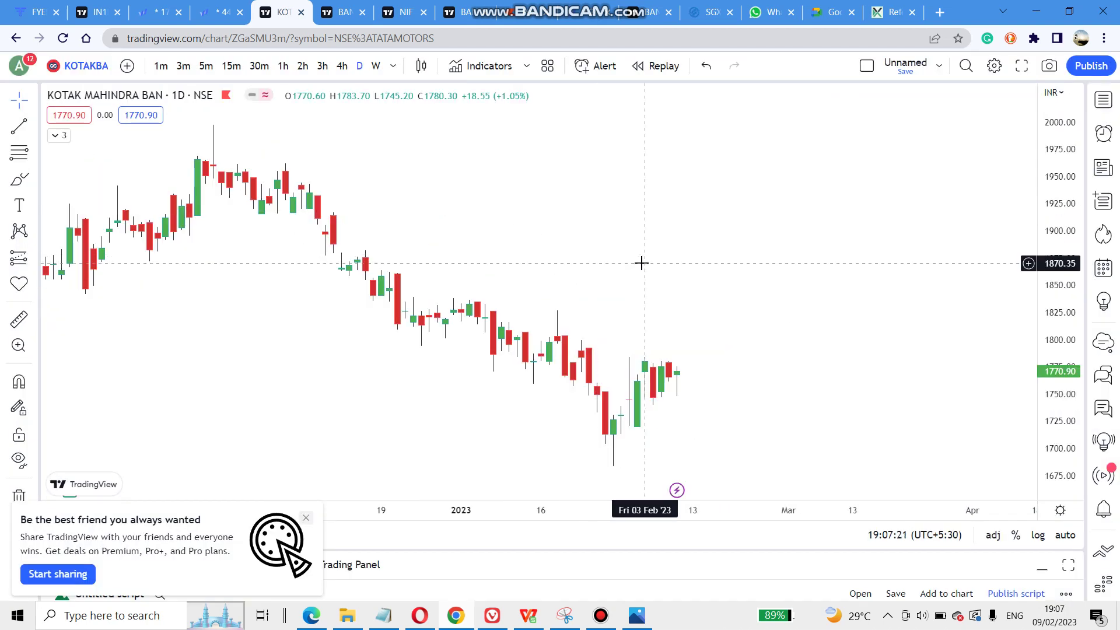
left_click_drag(698, 332, 745, 322)
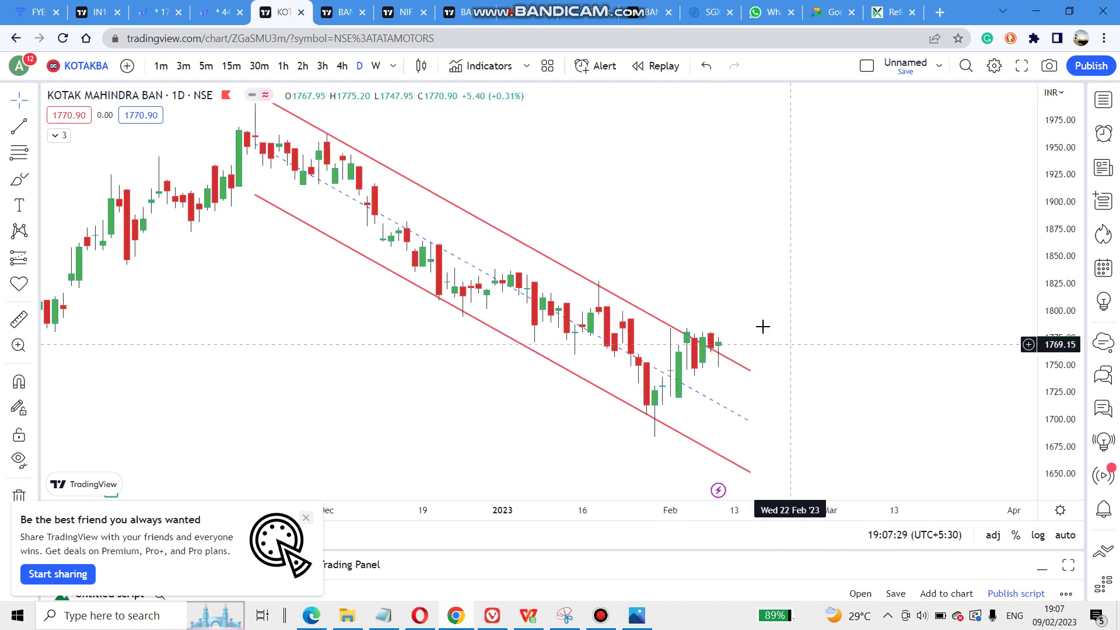
left_click(87, 68)
type("HDFC BANK")
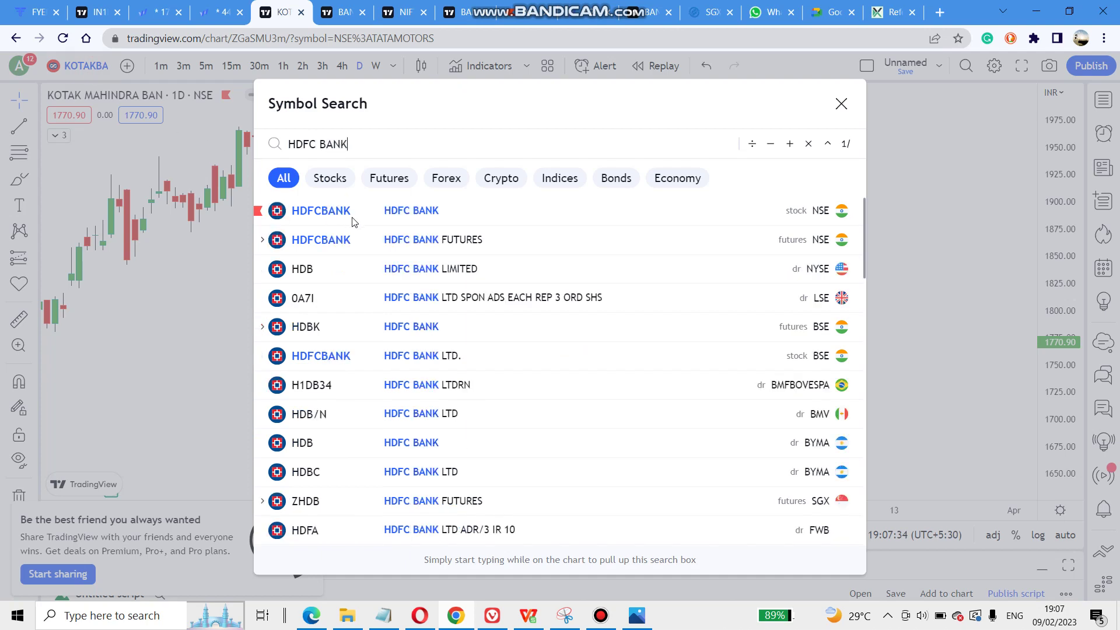
Load HDFCBANK and zoom into its two rising trendlines on the daily chart.
left_click(443, 221)
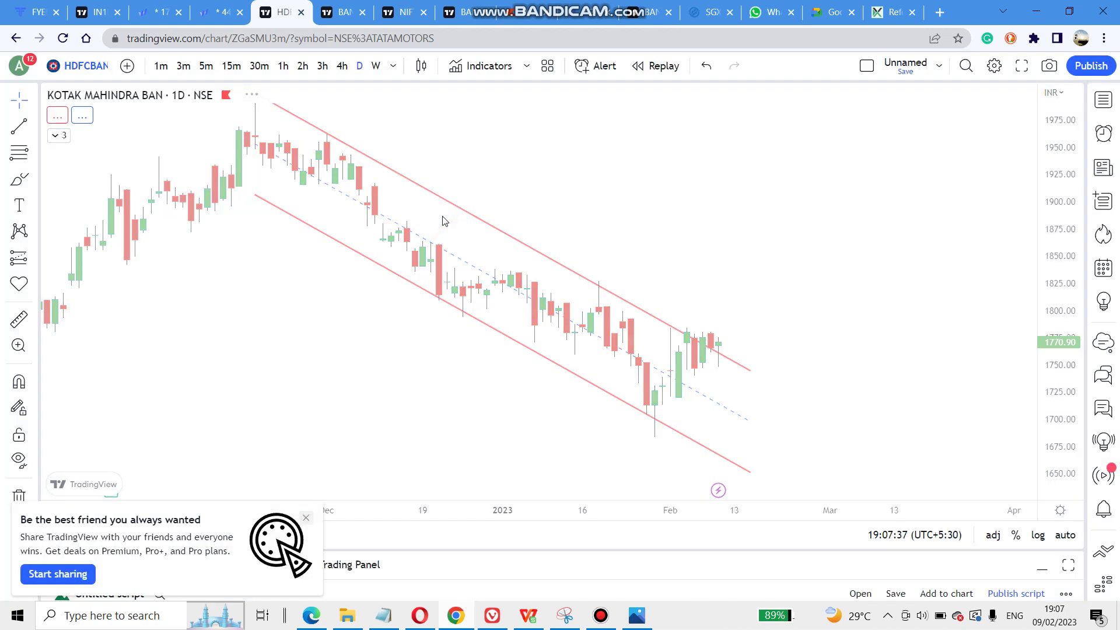
scroll(741, 333, "up", 5)
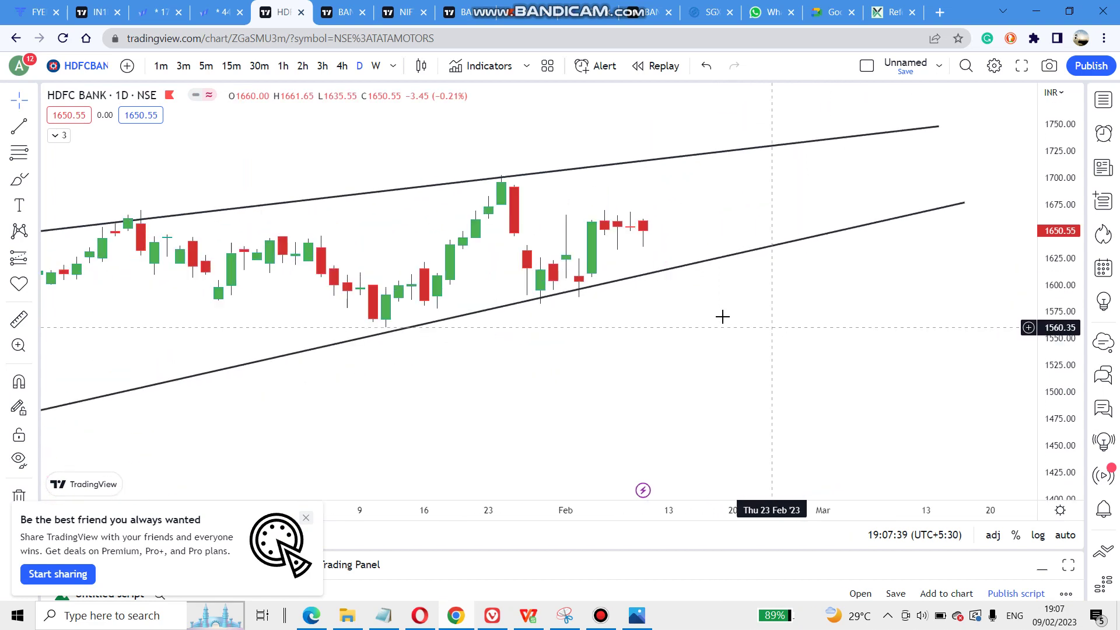
scroll(723, 317, "up", 4)
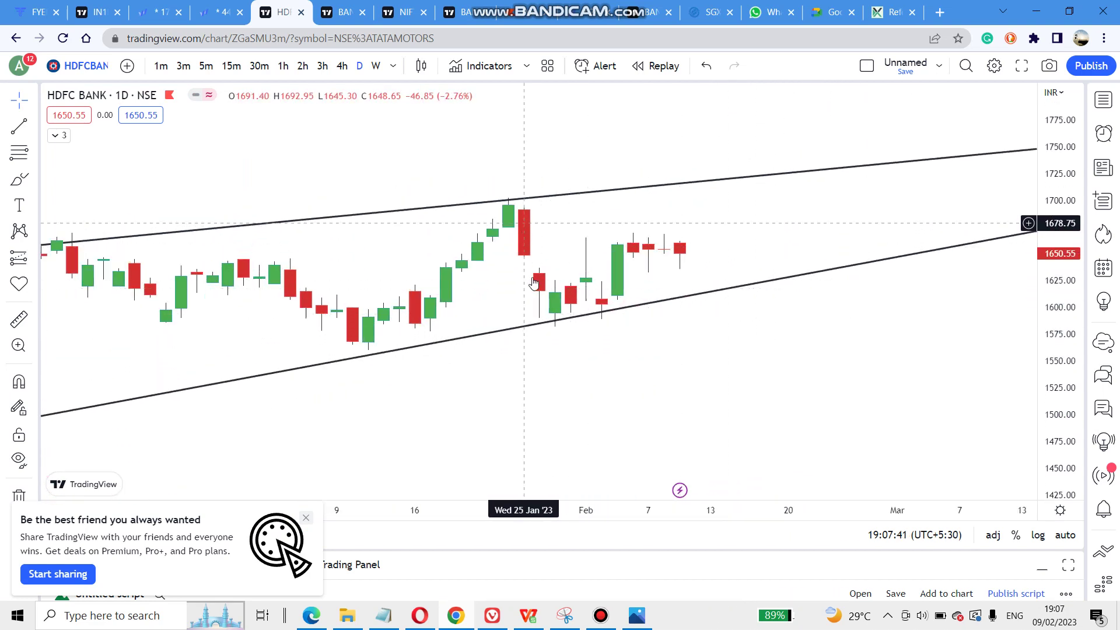